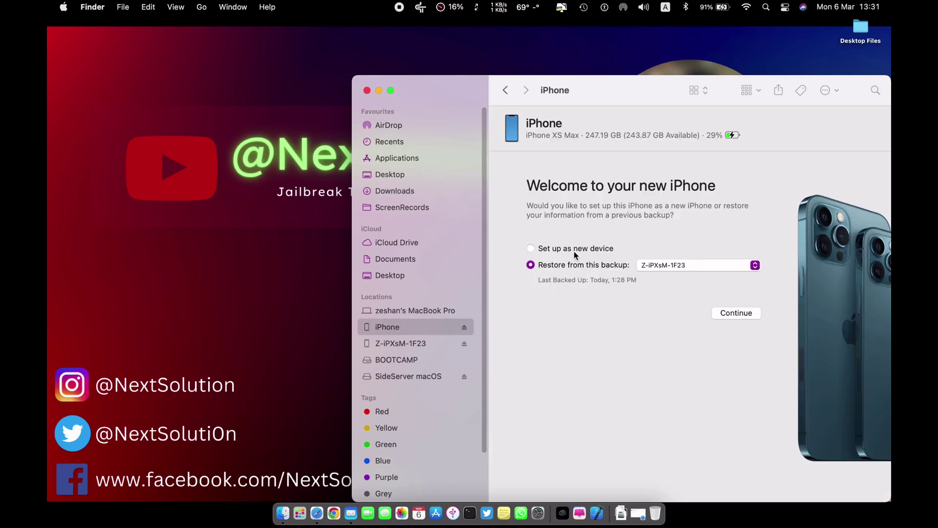
Step: Try restoring the iPhone from the encrypted Z-iPXsM-1F23 backup, then dismiss the incompatibility alert
{"action": "left_click", "coordinate": [685, 264]}
{"action": "left_click", "coordinate": [736, 312]}
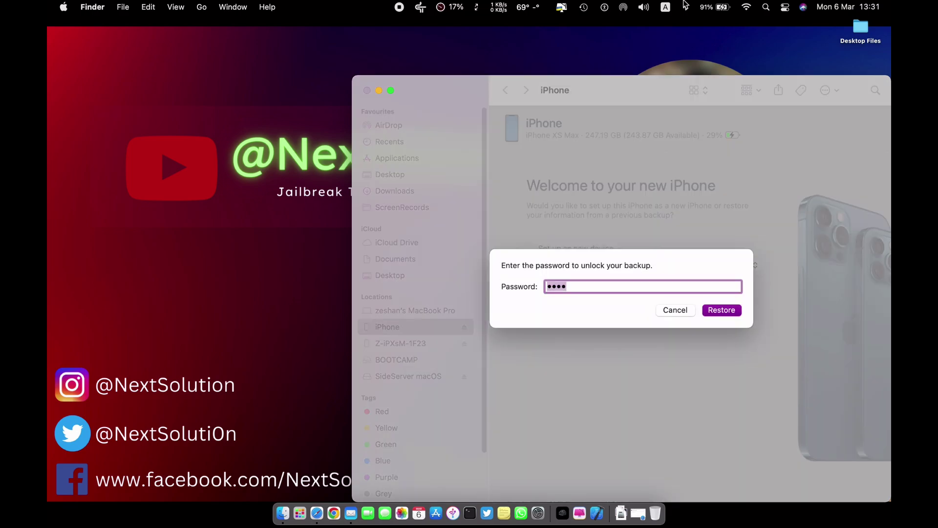
{"action": "left_click", "coordinate": [721, 310]}
{"action": "mouse_move", "coordinate": [650, 94]}
{"action": "left_mouse_down"}
{"action": "mouse_move", "coordinate": [592, 86]}
{"action": "mouse_move", "coordinate": [559, 100]}
{"action": "left_mouse_up"}
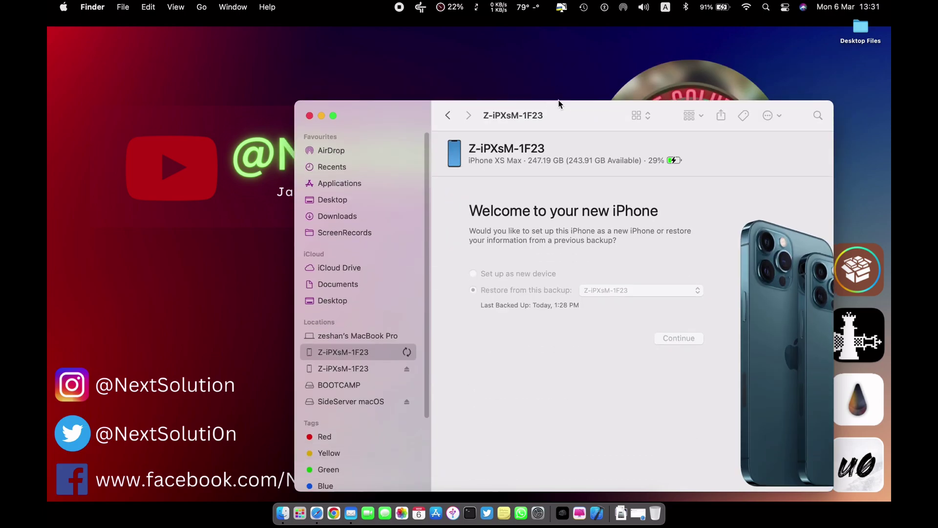
{"action": "left_click", "coordinate": [548, 160]}
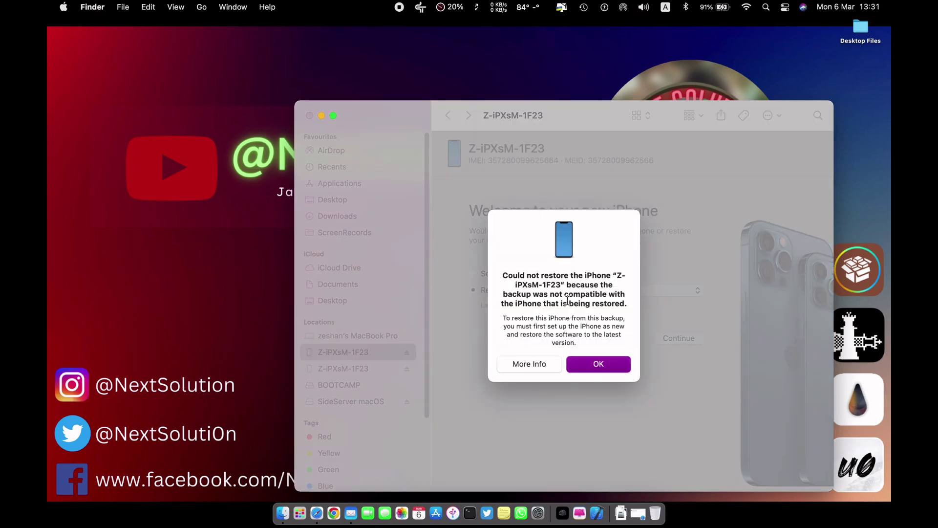
{"action": "left_click", "coordinate": [576, 365]}
Step: Go to the ~/Library/Application Support/MobileSync/Backup folder in Finder
{"action": "left_click", "coordinate": [325, 116]}
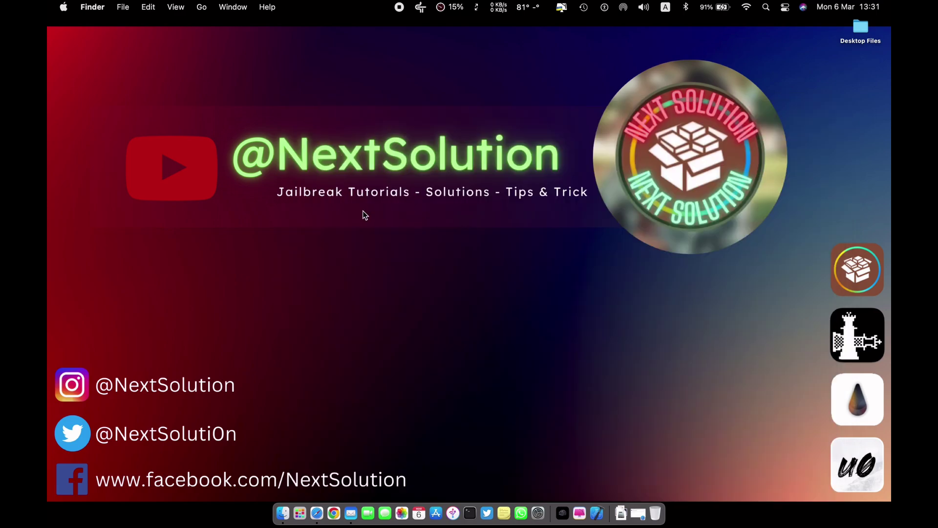
{"action": "left_click", "coordinate": [202, 7]}
{"action": "left_click", "coordinate": [257, 231]}
{"action": "key", "text": "super+v"}
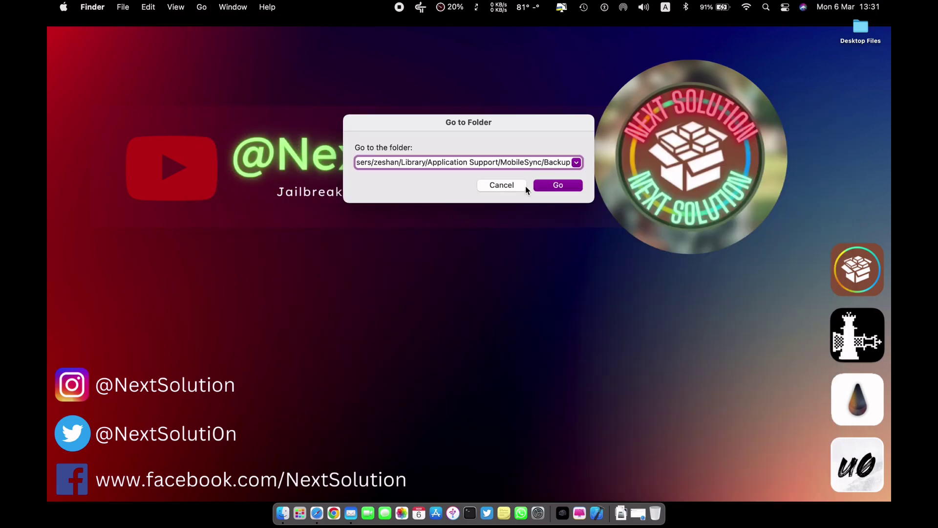
{"action": "left_click", "coordinate": [538, 185]}
Step: Copy Info.plist from the iPhone's backup folder onto the desktop
{"action": "double_click", "coordinate": [335, 153]}
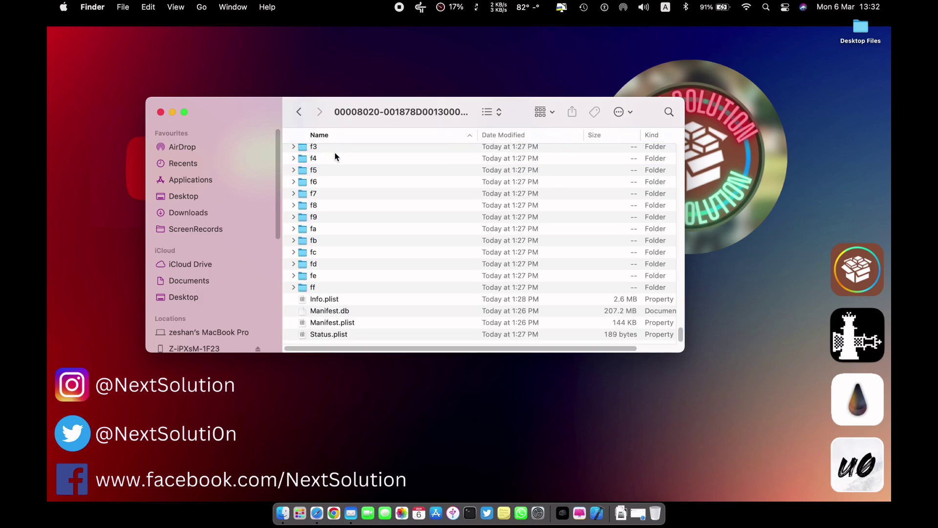
{"action": "left_click", "coordinate": [333, 296]}
{"action": "left_click_drag", "start_coordinate": [333, 296], "coordinate": [457, 403]}
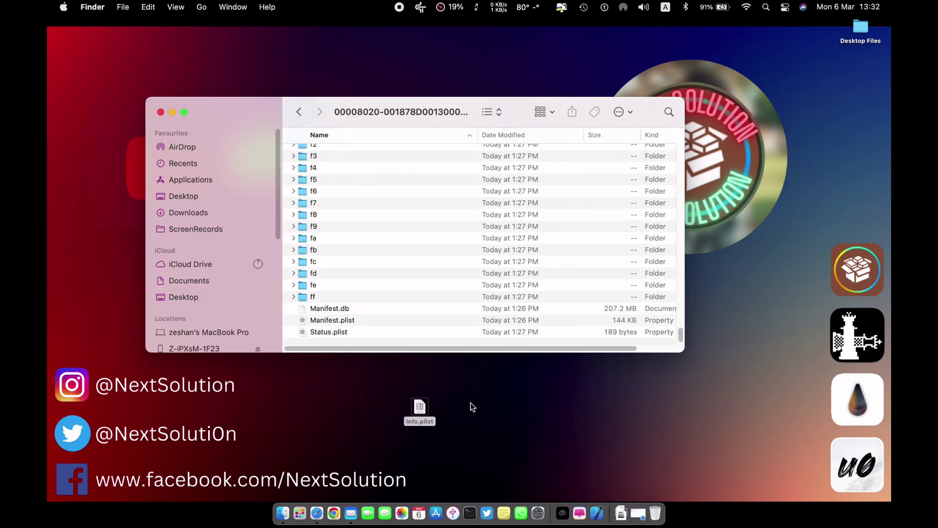
{"action": "right_click", "coordinate": [419, 409]}
Step: Open Info.plist in Xcode and confirm in Finder that the iPhone runs iOS 15.6.1
{"action": "left_click", "coordinate": [513, 255]}
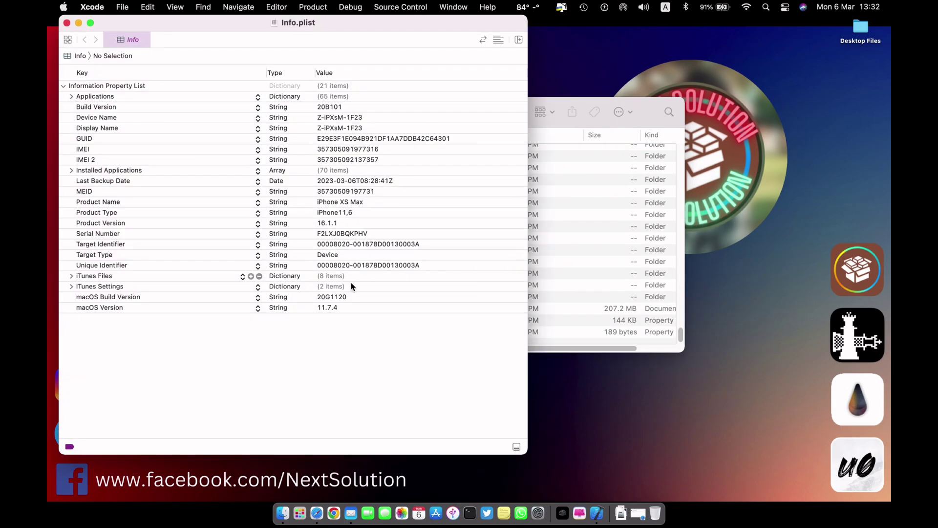
{"action": "left_click", "coordinate": [380, 223]}
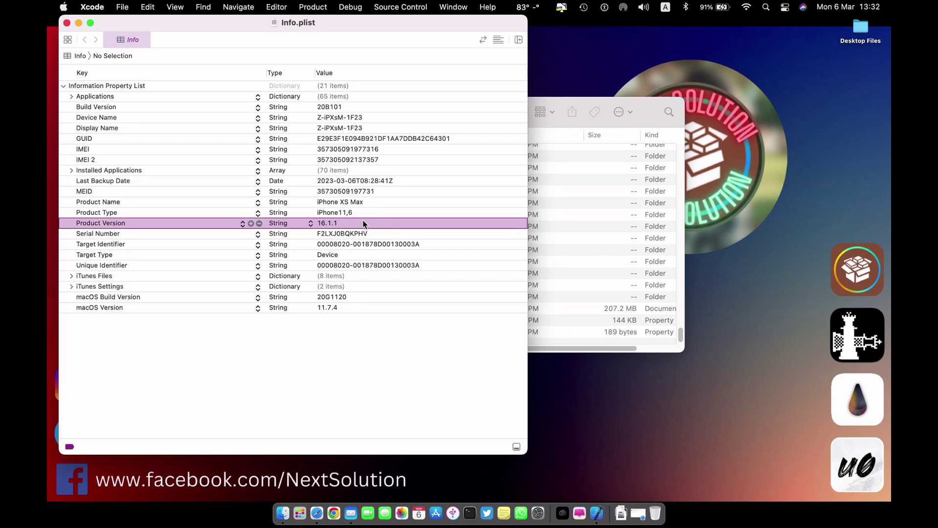
{"action": "left_click", "coordinate": [275, 506]}
{"action": "scroll", "coordinate": [205, 293], "scroll_direction": "down", "scroll_amount": 3}
{"action": "left_click", "coordinate": [209, 290]}
{"action": "left_click", "coordinate": [364, 270]}
{"action": "left_click", "coordinate": [521, 336]}
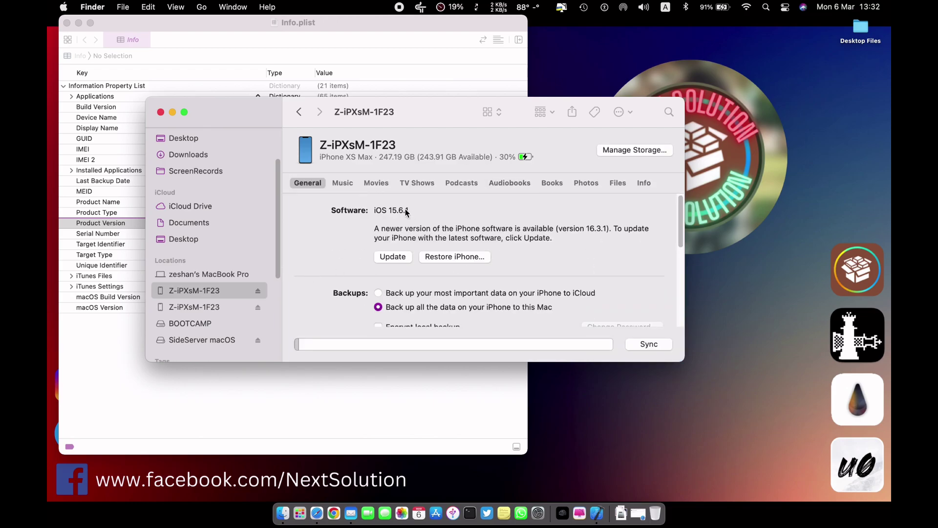
{"action": "left_click", "coordinate": [161, 112]}
Step: Change the plist's Product Version from 16.1.1 to 15.6.1 and save it
{"action": "double_click", "coordinate": [326, 224]}
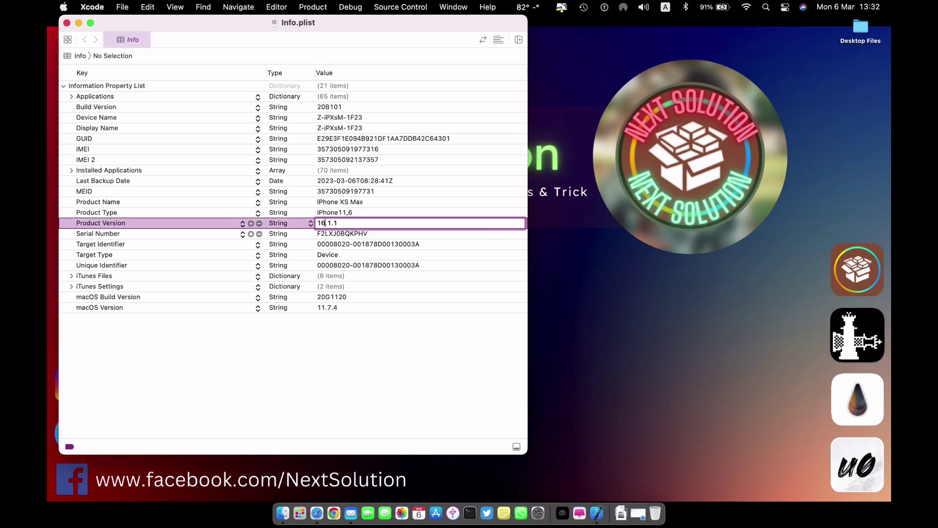
{"action": "type", "text": "15.6.1"}
{"action": "left_click", "coordinate": [353, 343]}
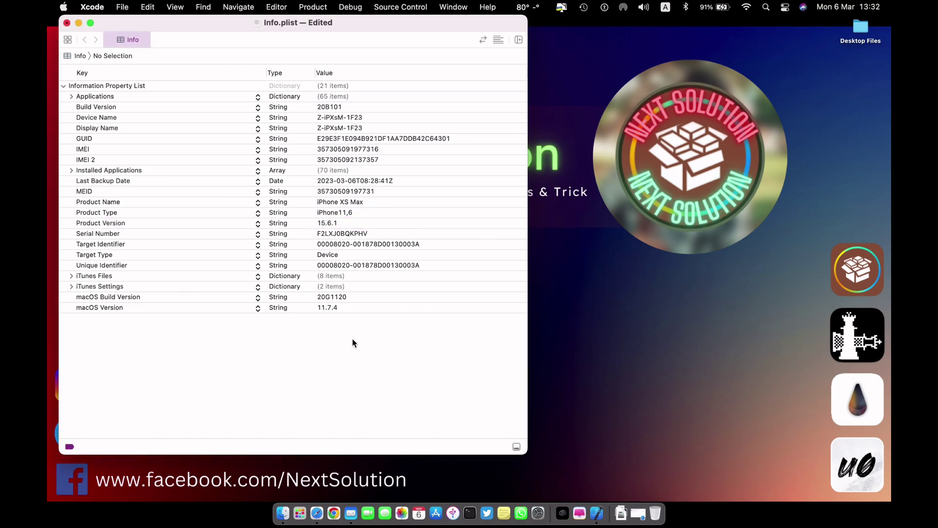
{"action": "left_click", "coordinate": [118, 6]}
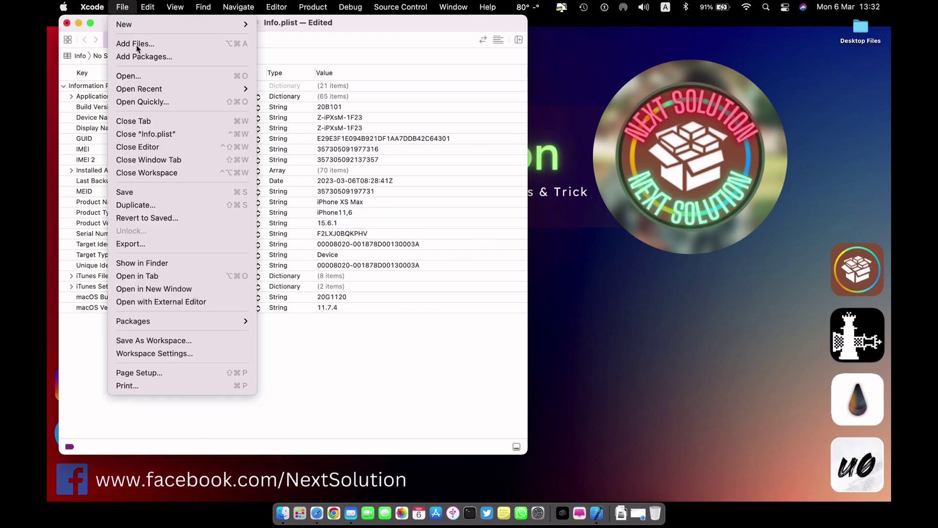
{"action": "left_click", "coordinate": [138, 194]}
Step: Close the plist in Xcode and reopen the iPhone's MobileSync backup folder in Finder
{"action": "left_click", "coordinate": [68, 22]}
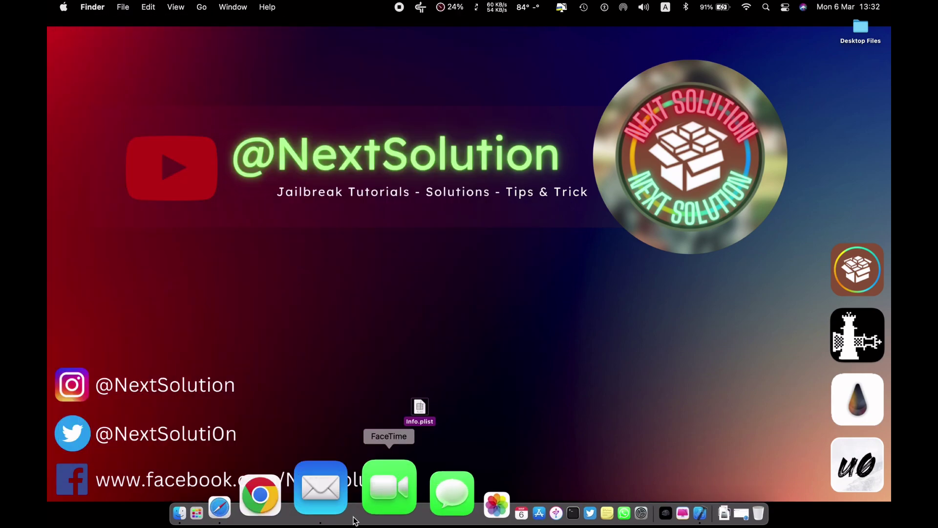
{"action": "left_click", "coordinate": [266, 484]}
{"action": "left_click", "coordinate": [367, 90]}
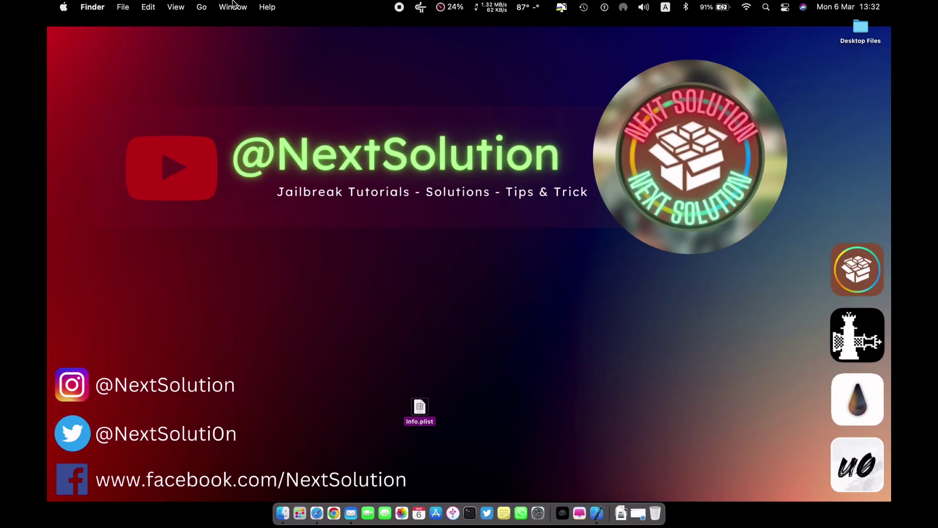
{"action": "left_click", "coordinate": [201, 6]}
{"action": "left_click", "coordinate": [250, 233]}
{"action": "left_click", "coordinate": [560, 184]}
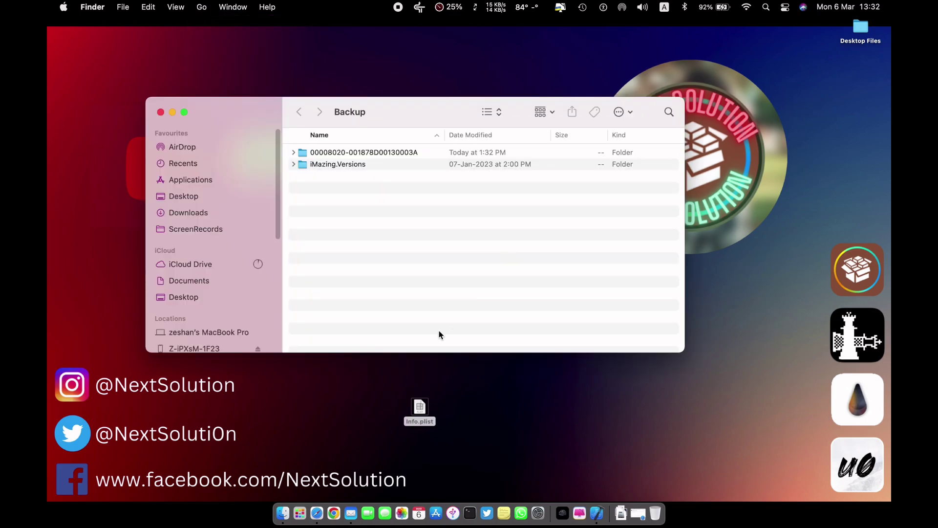
{"action": "double_click", "coordinate": [322, 151]}
{"action": "scroll", "coordinate": [371, 281], "scroll_direction": "down", "scroll_amount": 15}
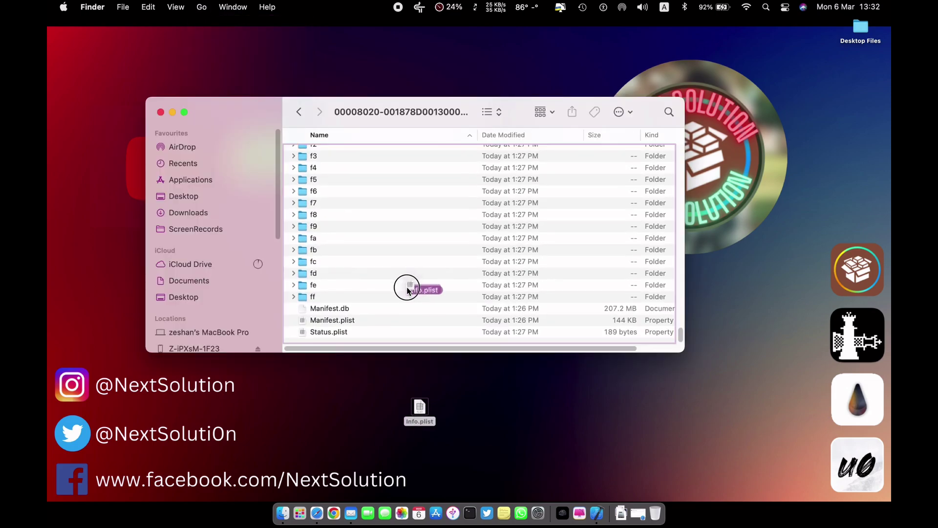
Step: Move the edited Info.plist into the backup folder, verify its Product Version, and close it
{"action": "left_click_drag", "start_coordinate": [419, 414], "coordinate": [407, 289]}
{"action": "left_click", "coordinate": [503, 226]}
{"action": "double_click", "coordinate": [325, 308]}
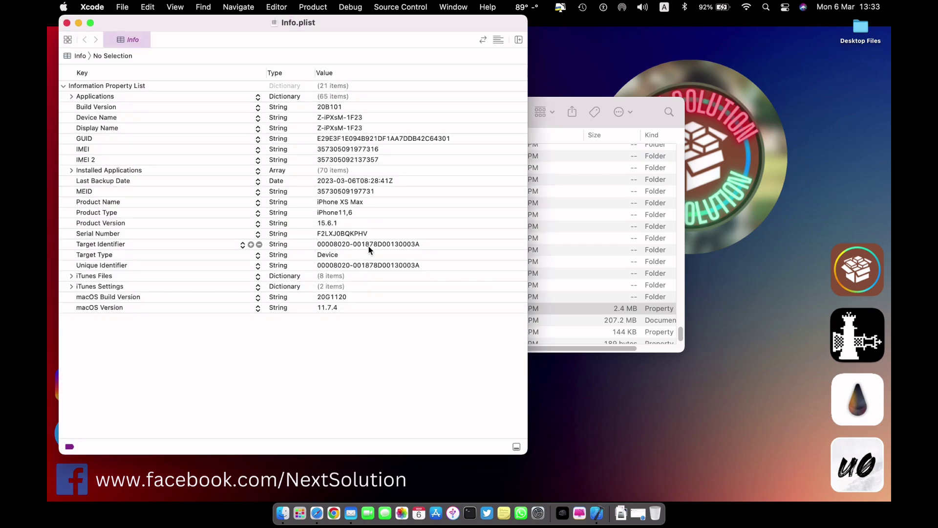
{"action": "left_click", "coordinate": [311, 224]}
{"action": "left_click", "coordinate": [67, 23]}
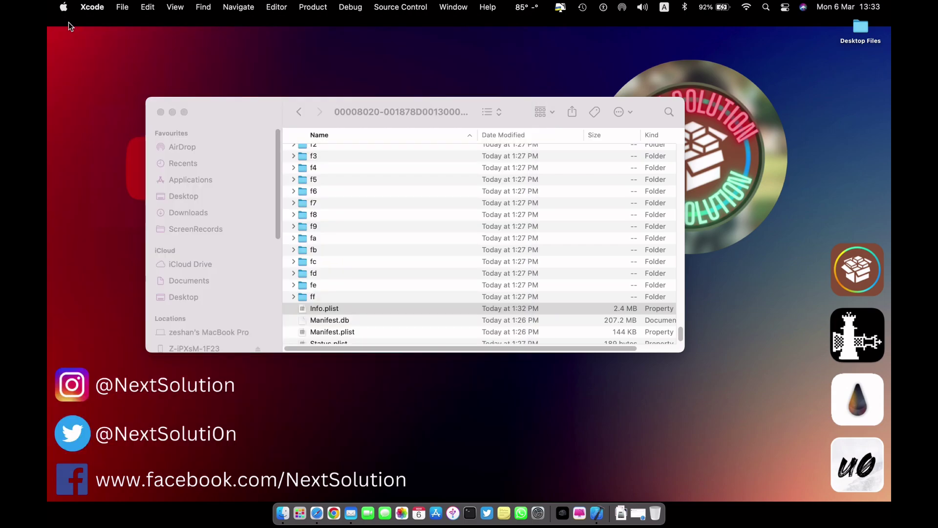
{"action": "scroll", "coordinate": [207, 274], "scroll_direction": "down", "scroll_amount": 3}
Step: Eject the duplicate iPhone entry and the SideServer volume, then reopen the iPhone's page
{"action": "left_click", "coordinate": [206, 272]}
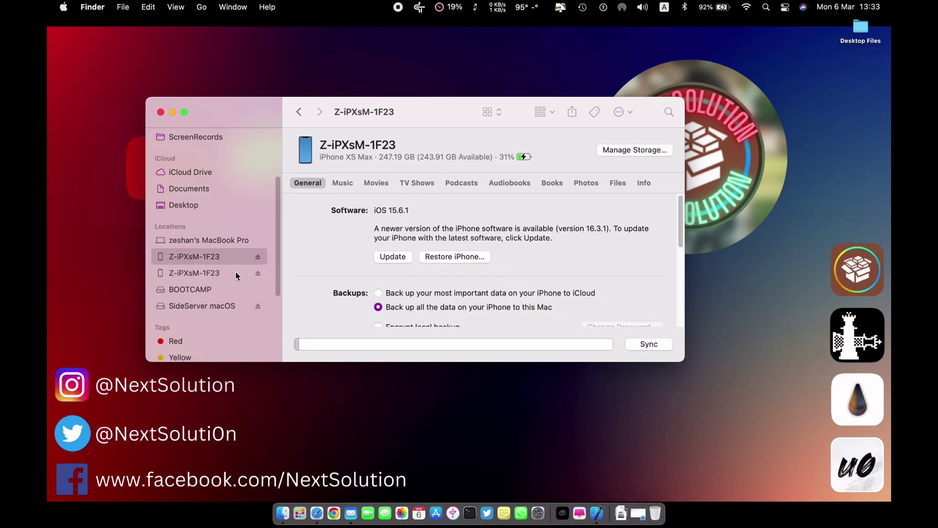
{"action": "left_click", "coordinate": [239, 273]}
{"action": "left_click", "coordinate": [258, 273]}
{"action": "left_click", "coordinate": [206, 256]}
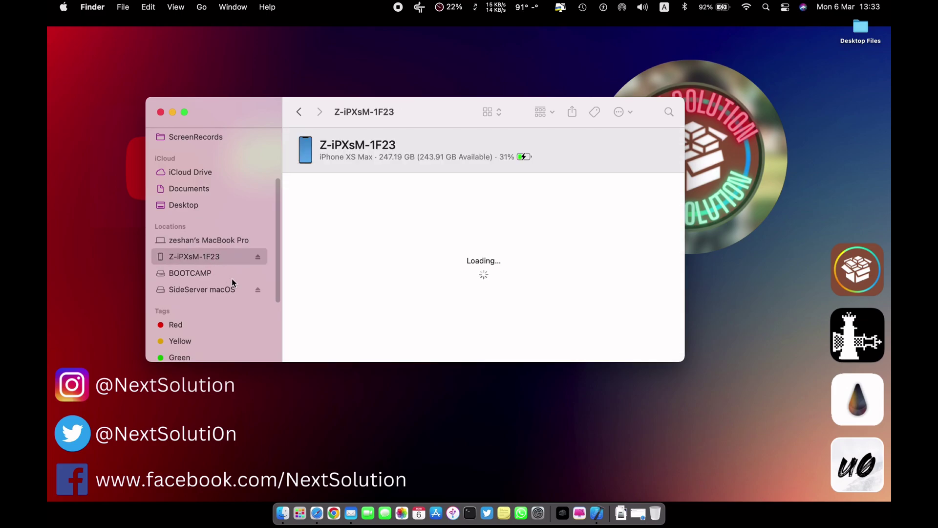
{"action": "left_click", "coordinate": [257, 289]}
{"action": "scroll", "coordinate": [388, 241], "scroll_direction": "down", "scroll_amount": 3}
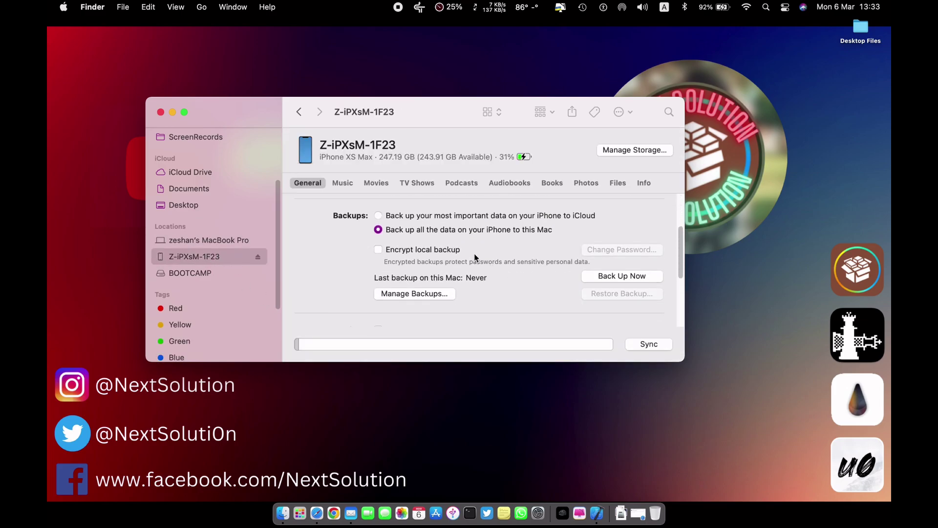
{"action": "scroll", "coordinate": [513, 271], "scroll_direction": "up", "scroll_amount": 2}
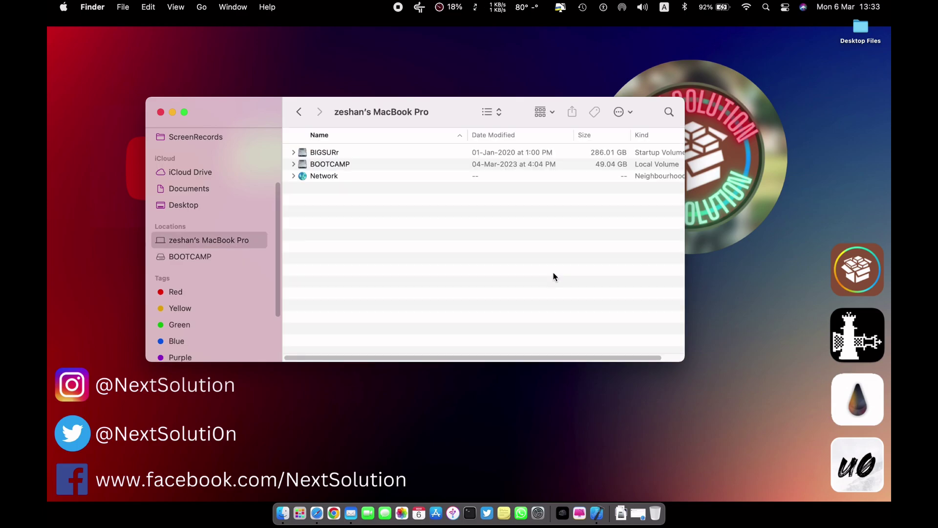
{"action": "left_click", "coordinate": [226, 256]}
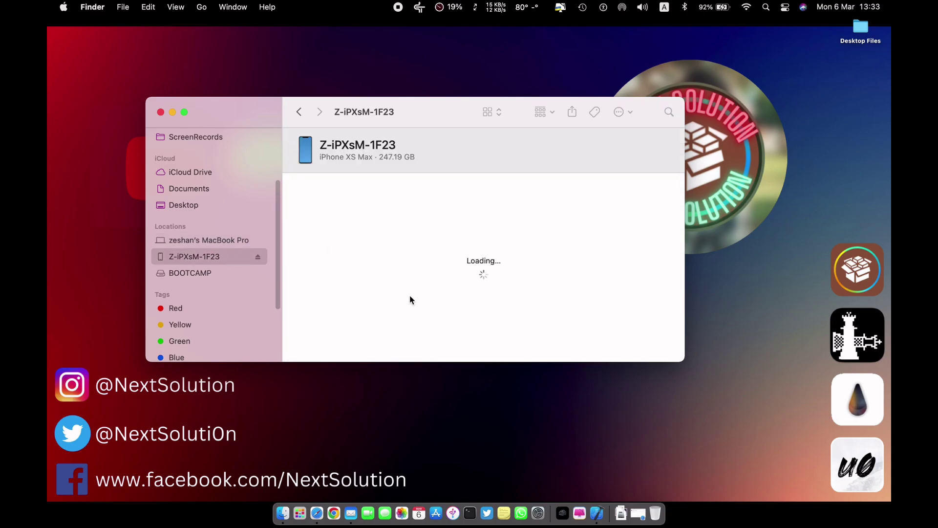
{"action": "scroll", "coordinate": [553, 238], "scroll_direction": "down", "scroll_amount": 2}
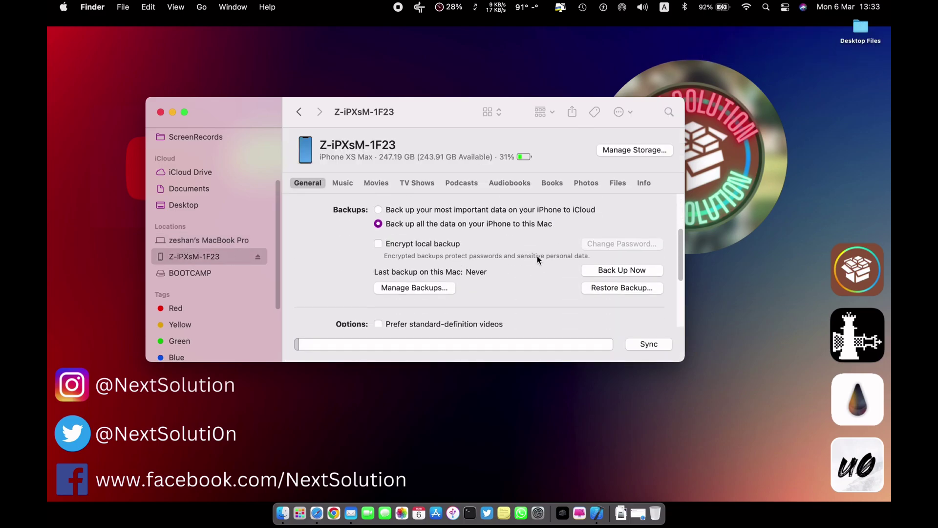
Step: Restore the iPhone from the chosen saved backup
{"action": "left_click", "coordinate": [594, 288]}
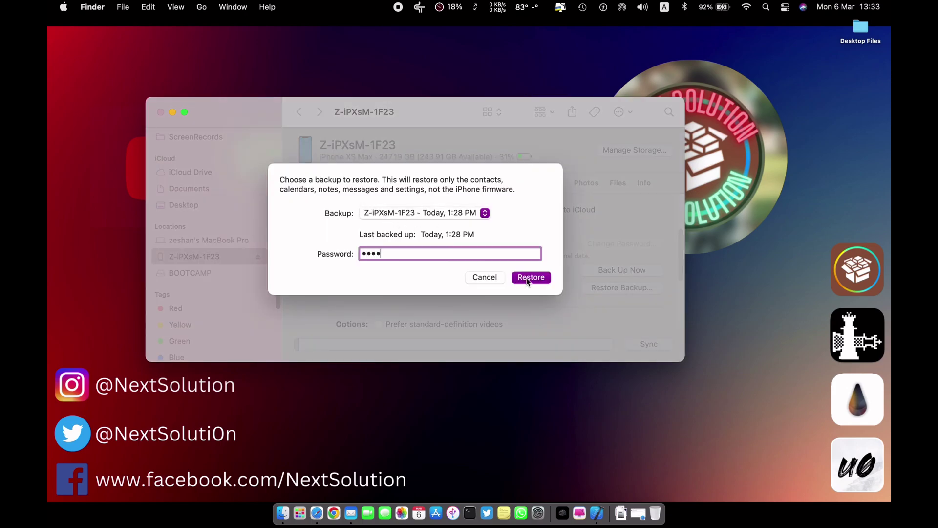
{"action": "left_click", "coordinate": [488, 215]}
{"action": "left_click", "coordinate": [529, 278]}
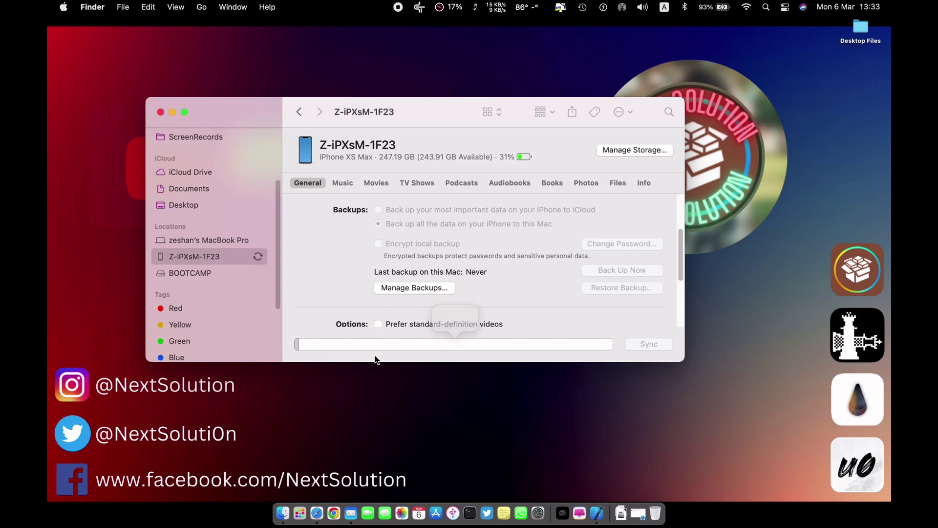
{"action": "scroll", "coordinate": [346, 293], "scroll_direction": "down", "scroll_amount": 2}
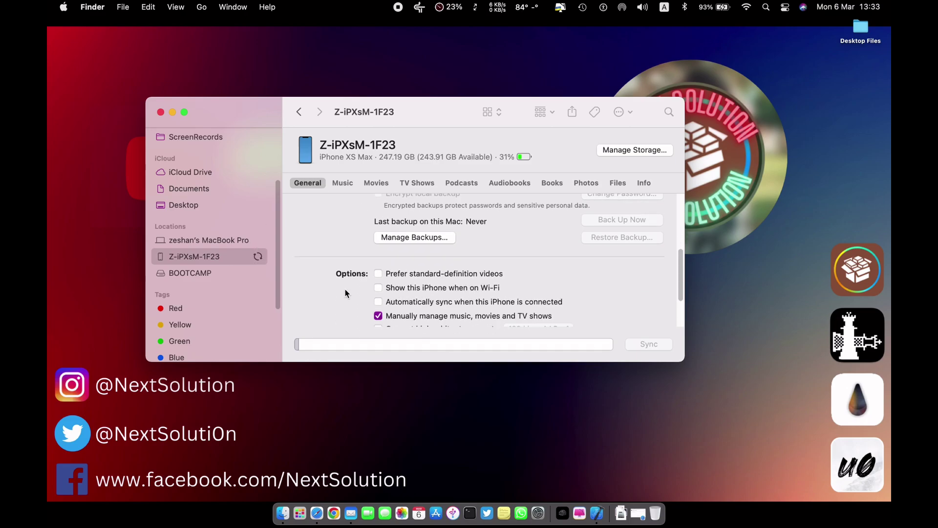
{"action": "scroll", "coordinate": [392, 300], "scroll_direction": "up", "scroll_amount": 4}
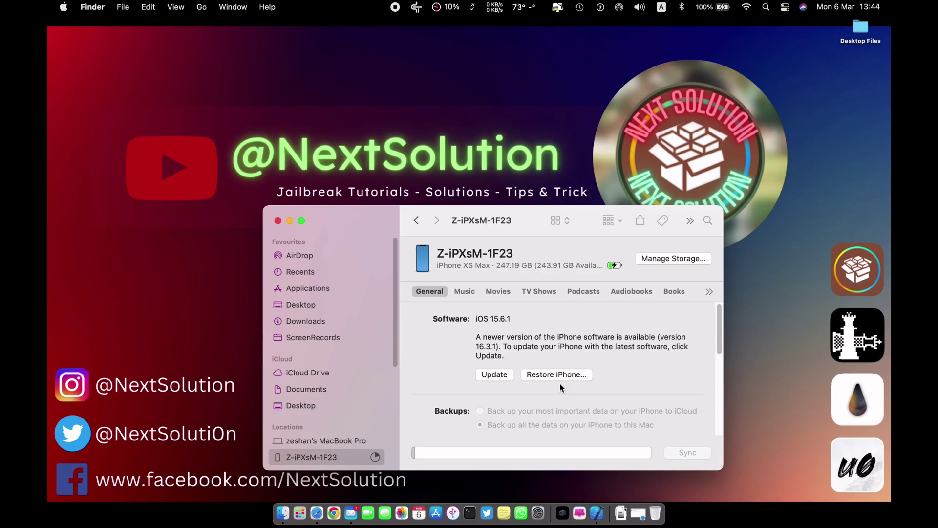
{"action": "scroll", "coordinate": [413, 346], "scroll_direction": "down", "scroll_amount": 5}
{"action": "scroll", "coordinate": [415, 343], "scroll_direction": "up", "scroll_amount": 5}
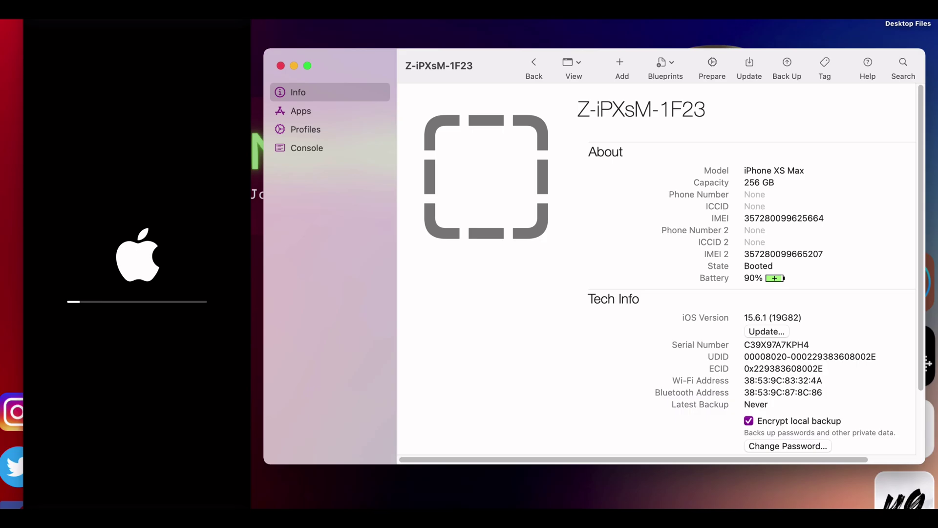
Step: Browse the iPhone's Info, Profiles and Console sections, return to All Devices, and skip the Vysor prompt
{"action": "left_click", "coordinate": [333, 146]}
{"action": "key", "text": "Up"}
{"action": "key", "text": "Up"}
{"action": "scroll", "coordinate": [730, 312], "scroll_direction": "down", "scroll_amount": 3}
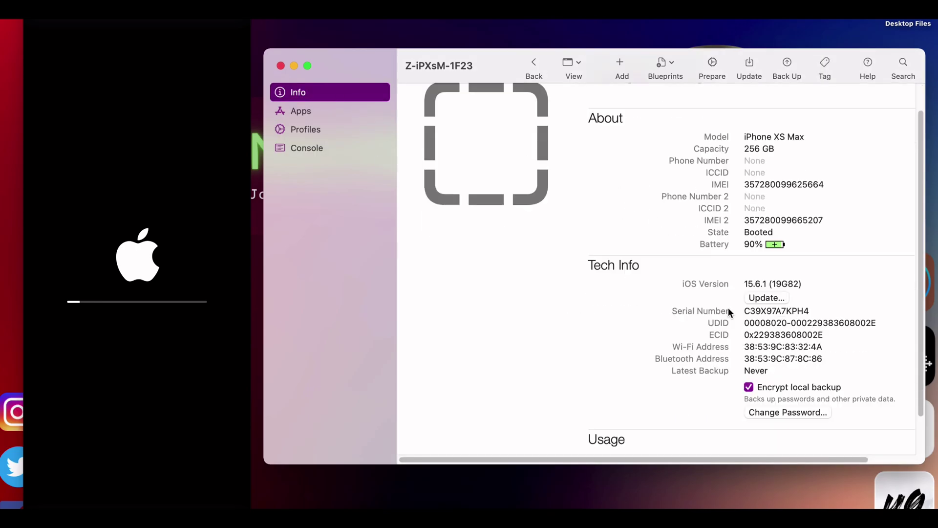
{"action": "scroll", "coordinate": [633, 335], "scroll_direction": "up", "scroll_amount": 5}
{"action": "scroll", "coordinate": [703, 381], "scroll_direction": "down", "scroll_amount": 5}
{"action": "left_click", "coordinate": [534, 69]}
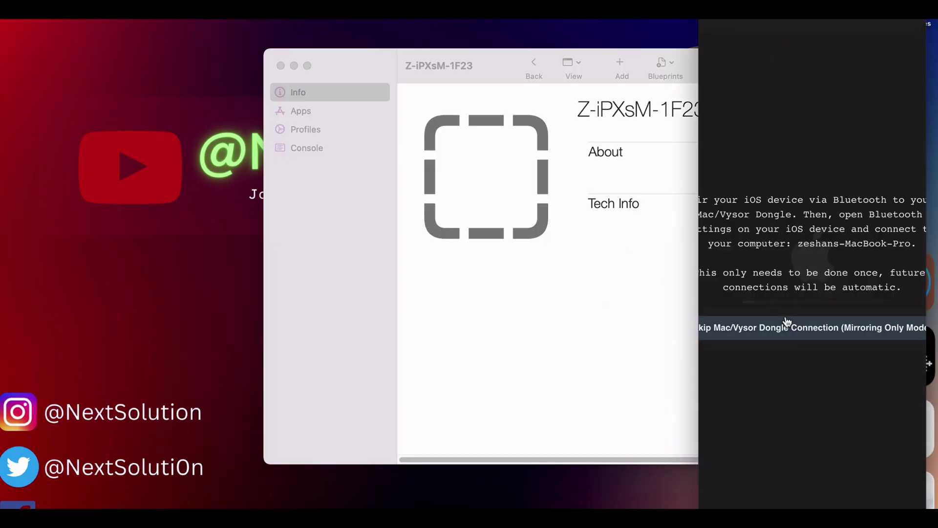
{"action": "left_click", "coordinate": [784, 322]}
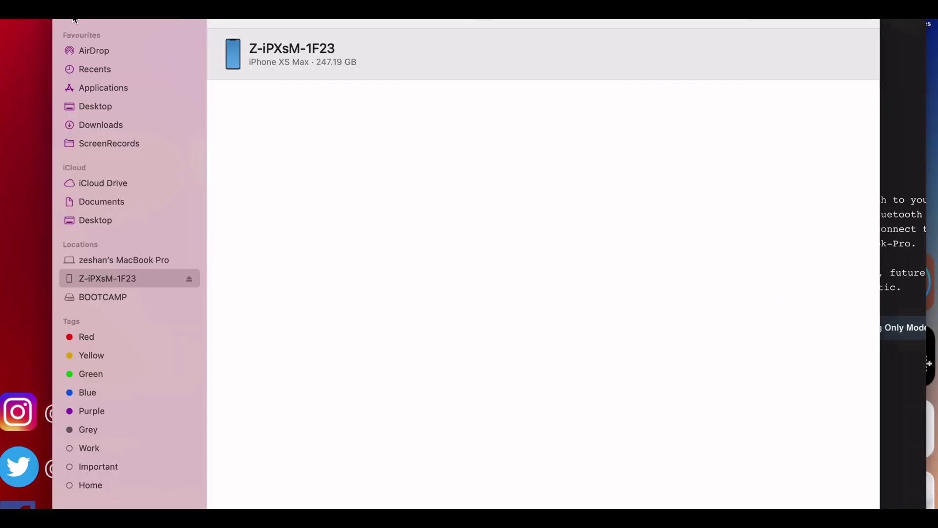